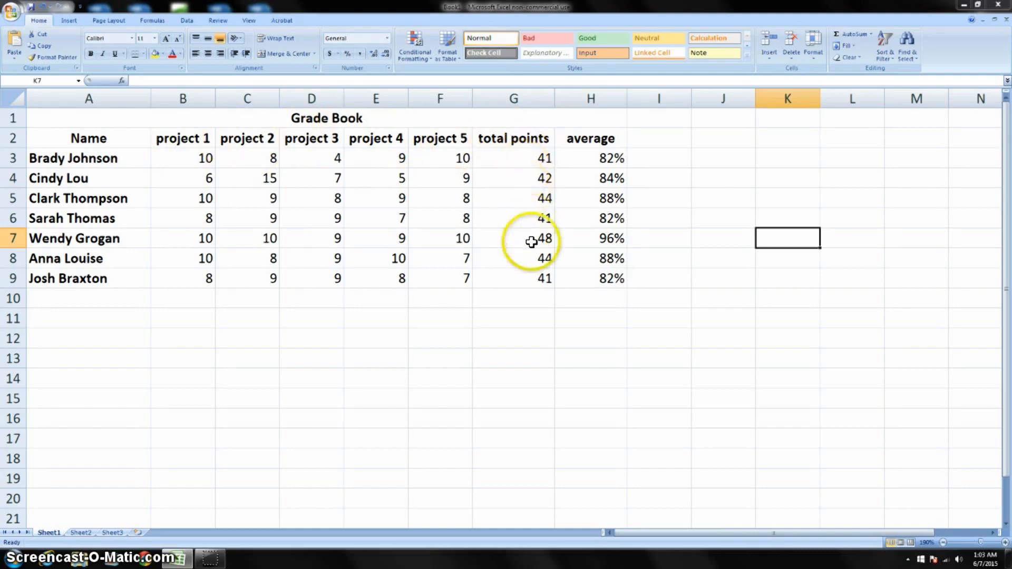
Check the total points and average formulas in row 3, and add the header "grade" in cell I2
click(525, 158)
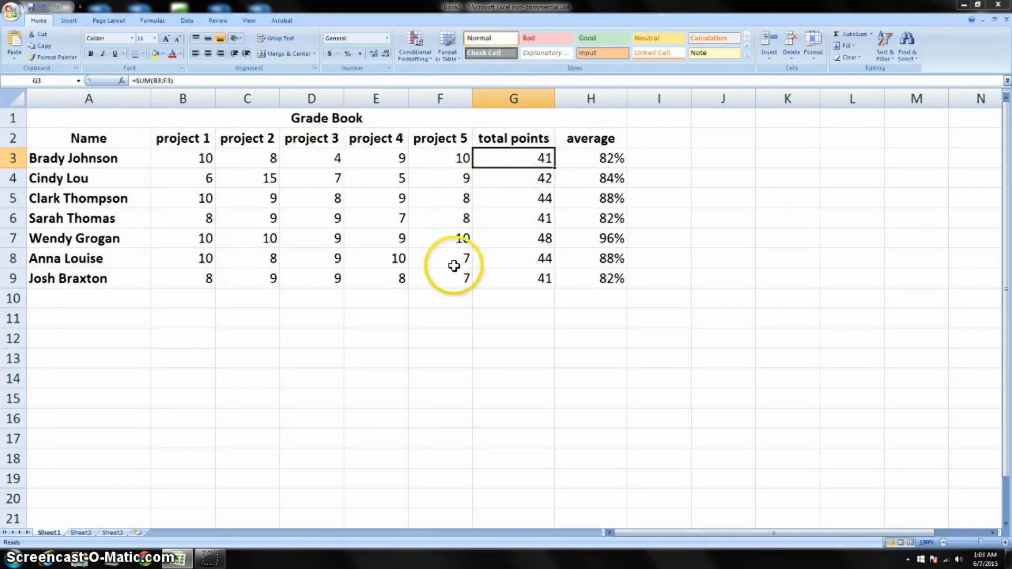
click(597, 158)
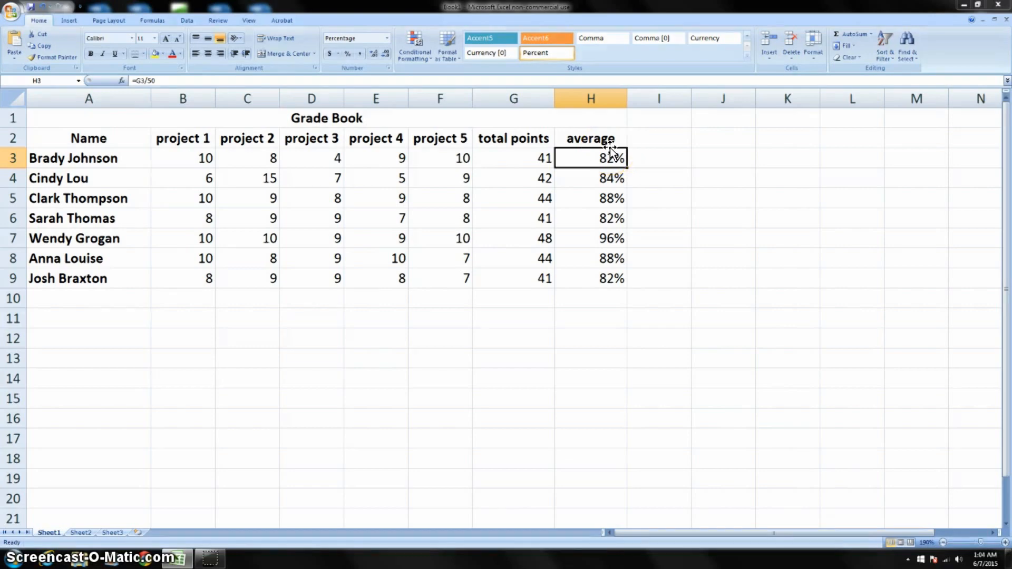
click(648, 139)
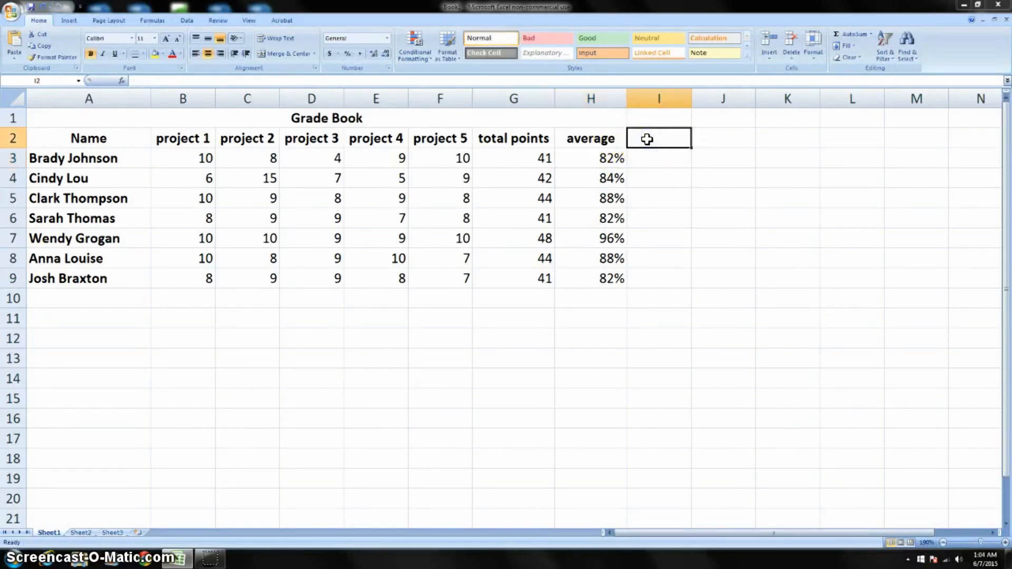
text(GRA)
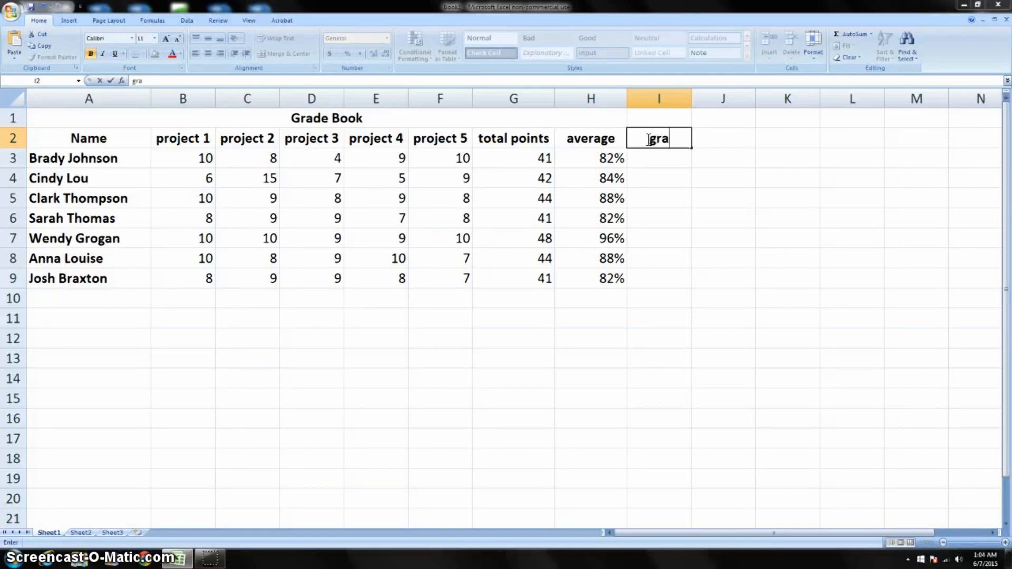
key(Return)
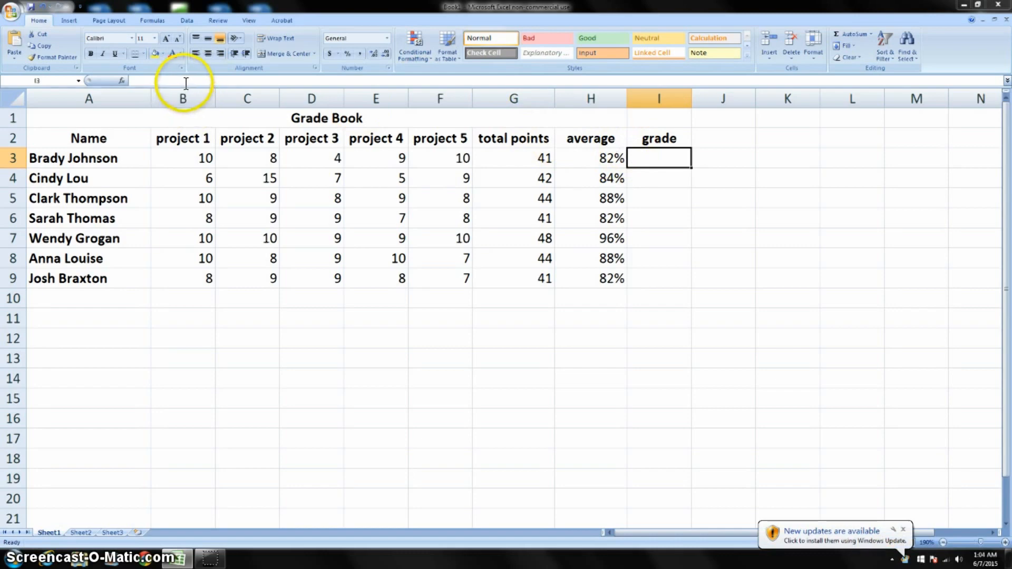
Enter =IF(H3>0.92,"A",IF(H3>0.85,"B",IF(H3>0.76,"C",IF(H3>0.69,"D",IF(H3>0,"F"))))) in cell I3 to convert the average to a letter grade
click(187, 80)
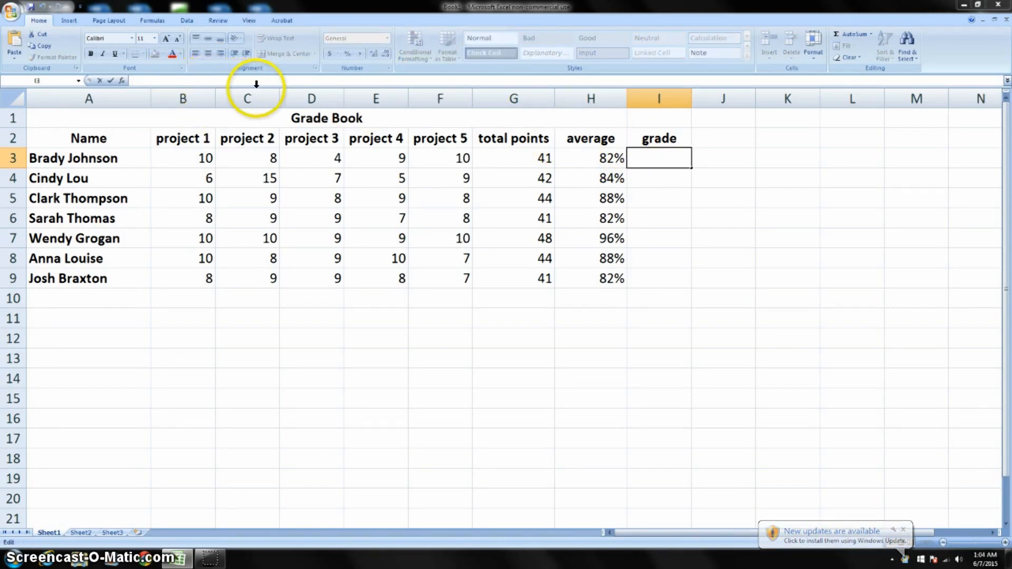
text(=IF(H3>0.92,"A",IF(H3>0.85,"B",IF(H3>0.76,"C",IF(H3>0.69,"D",IF(H3>0,"F"))))))
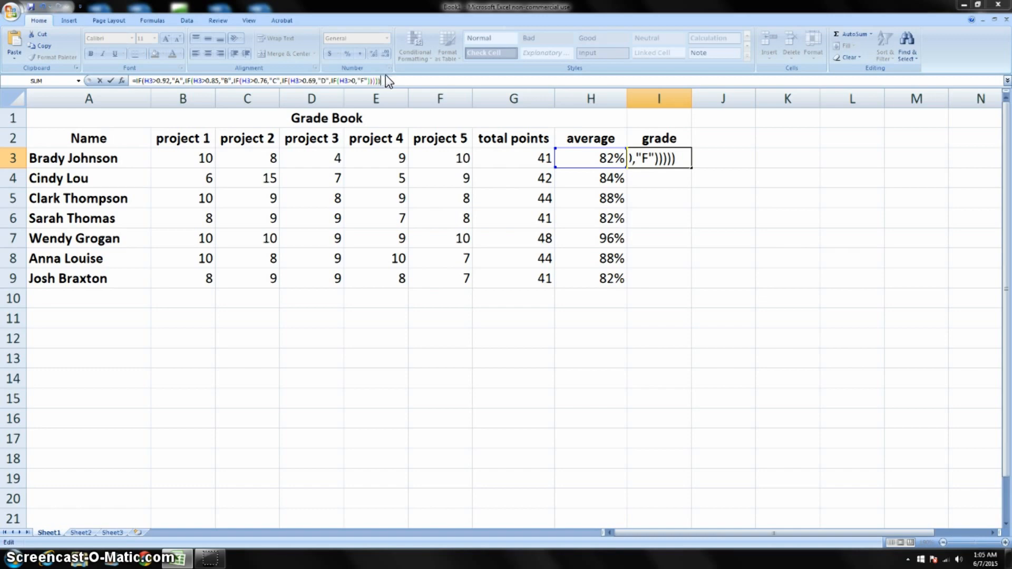
click(369, 81)
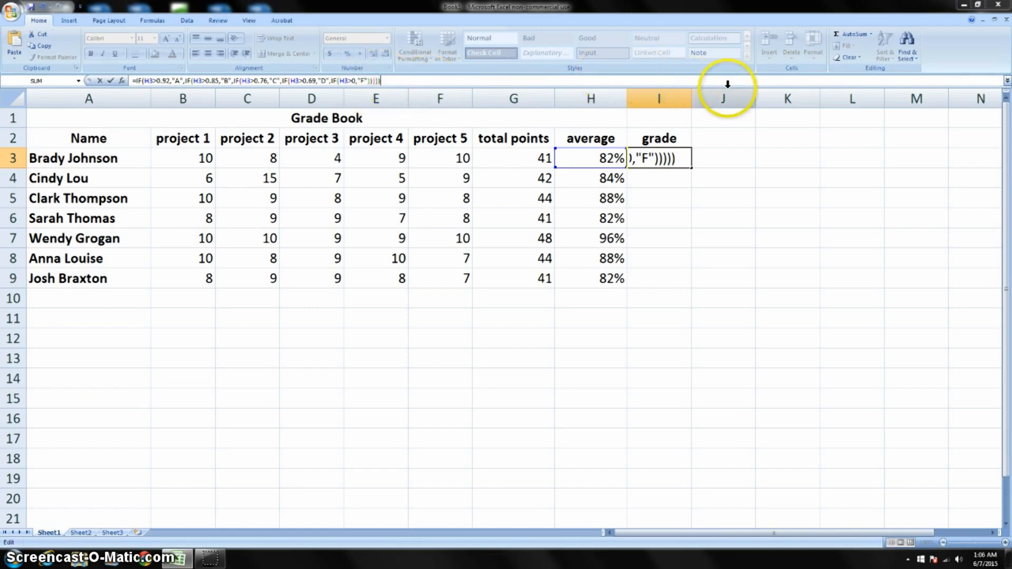
key(Return)
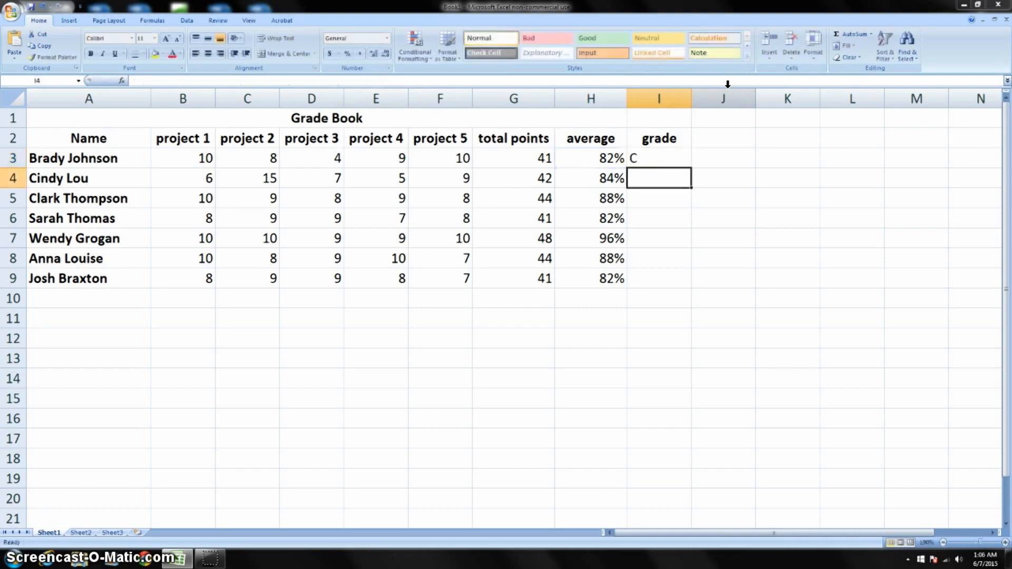
Fill the grade formula from I3 down to row 9, and extend the fill to row 20
click(679, 157)
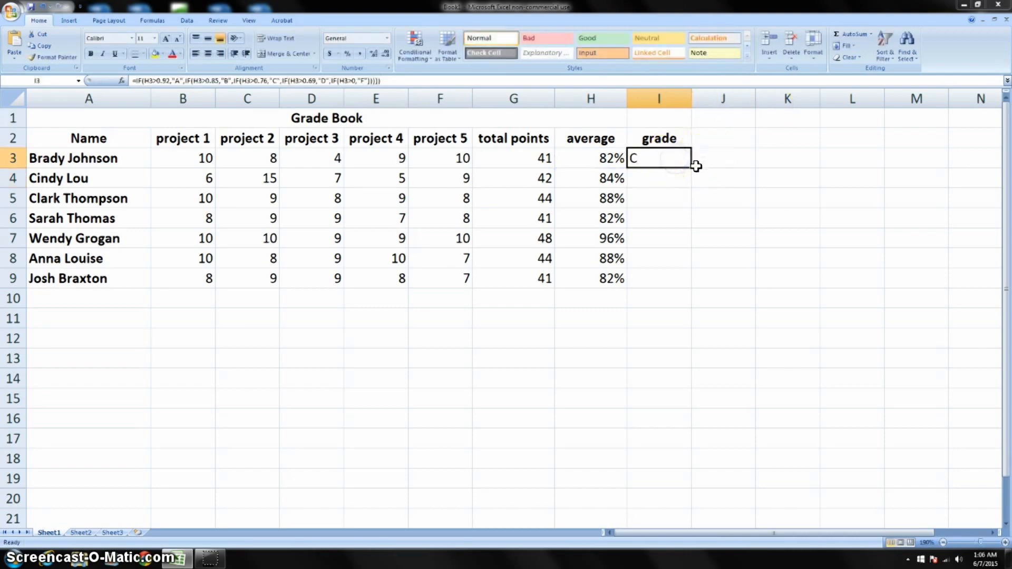
drag(692, 177, 692, 283)
click(771, 224)
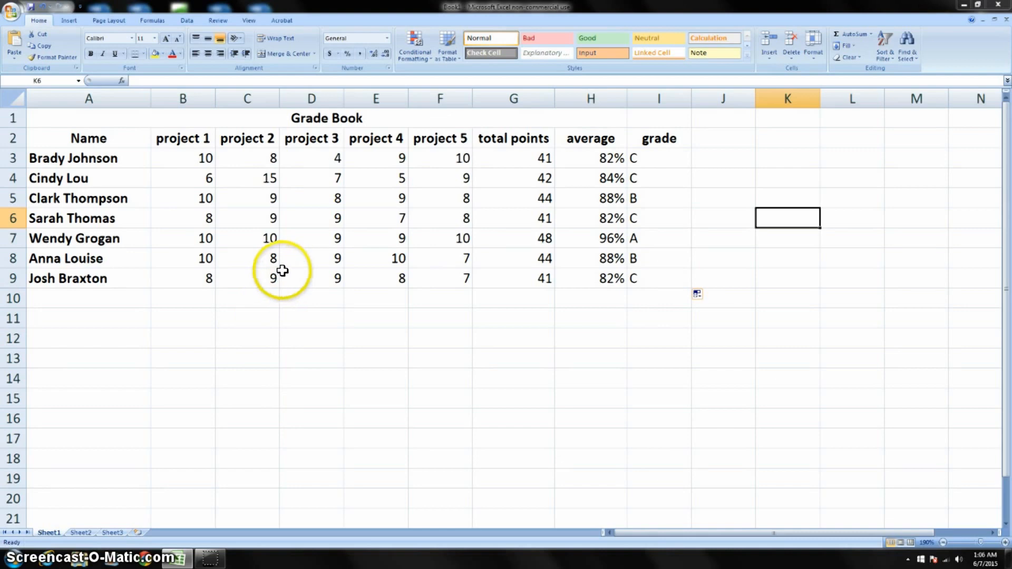
click(668, 156)
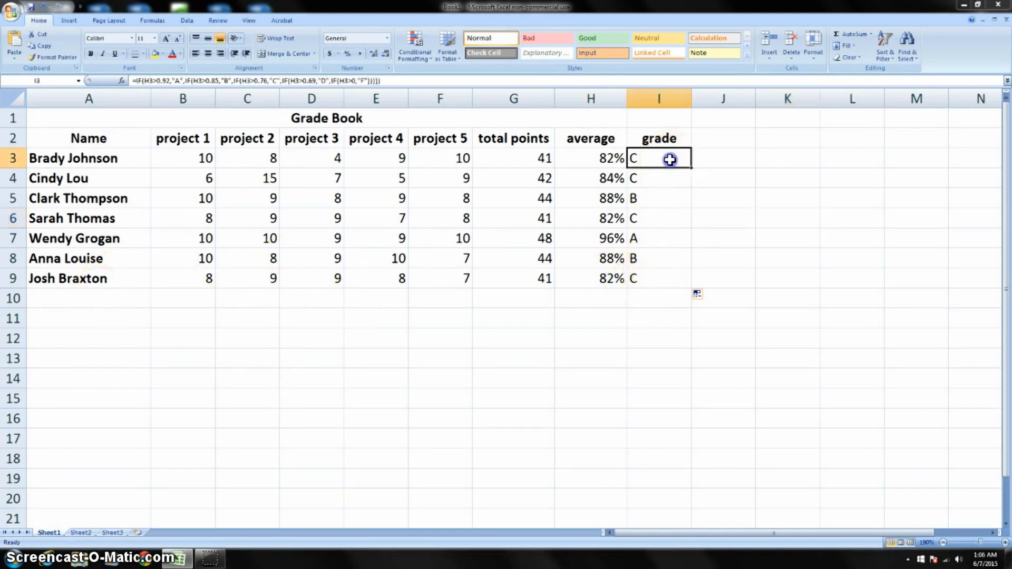
drag(691, 168, 703, 503)
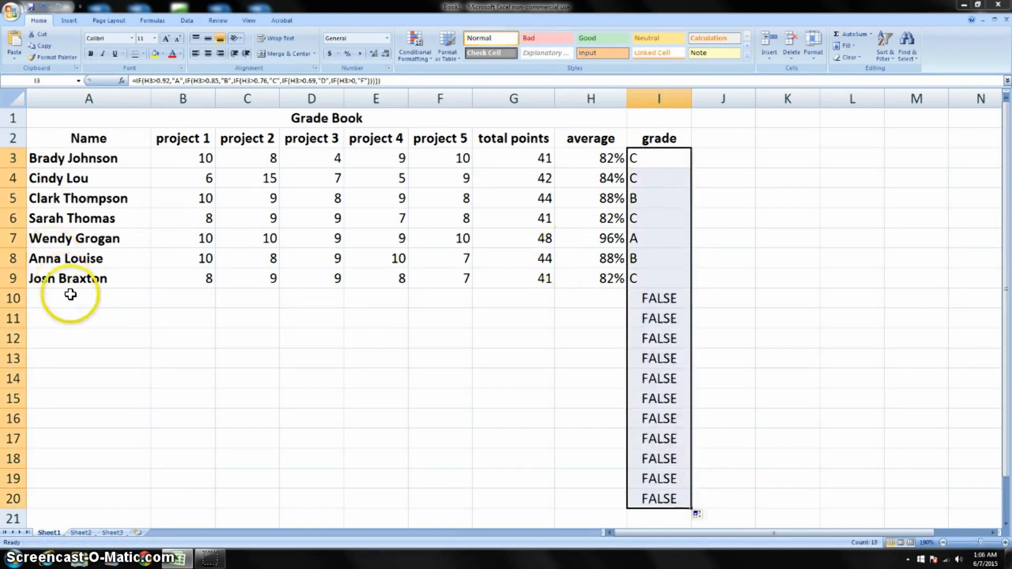
Enter a new student's full name in cell A10, below the last student in the list
click(84, 303)
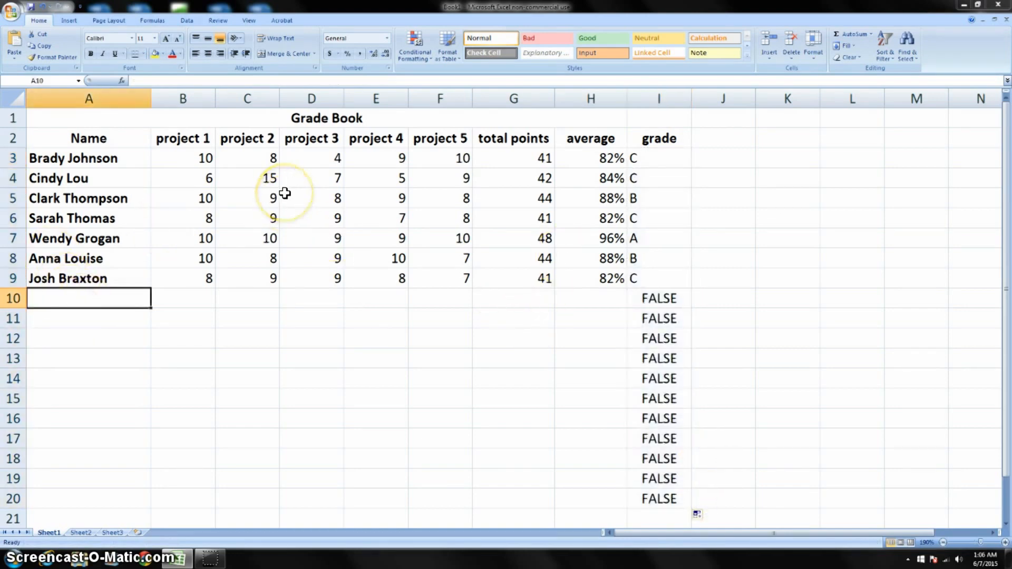
text(J)
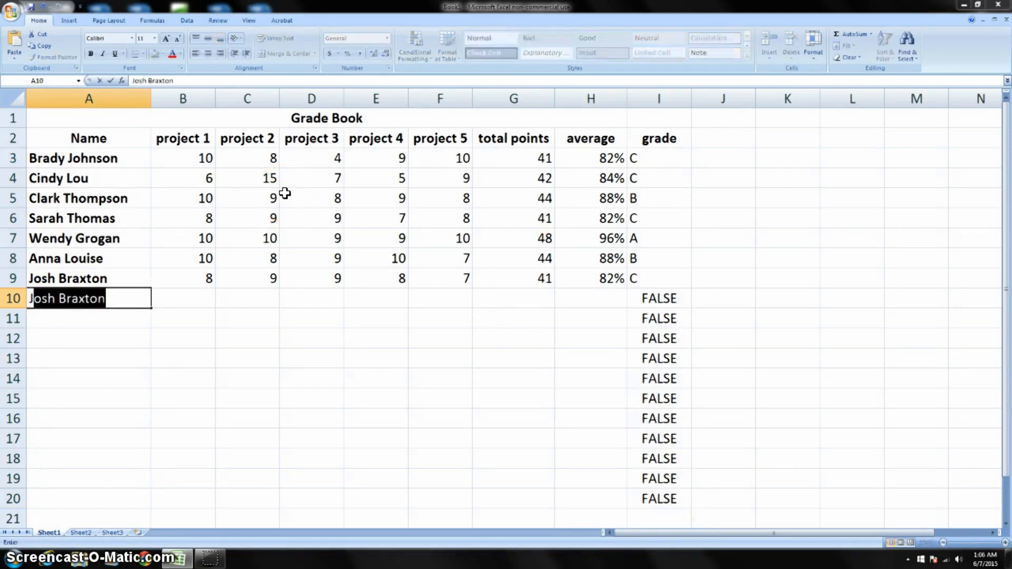
text(ill)
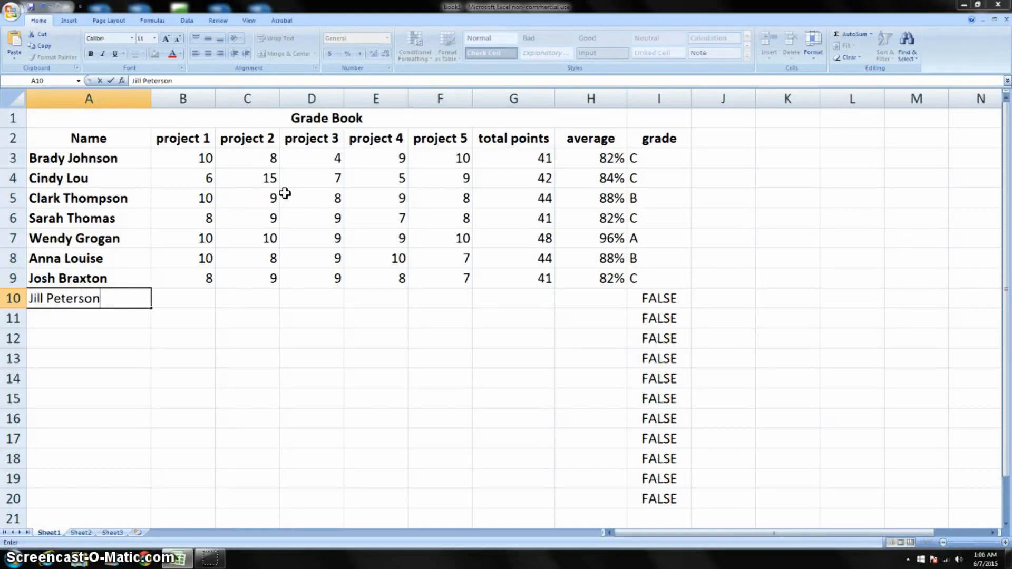
text( Peterson)
key(Return)
click(185, 299)
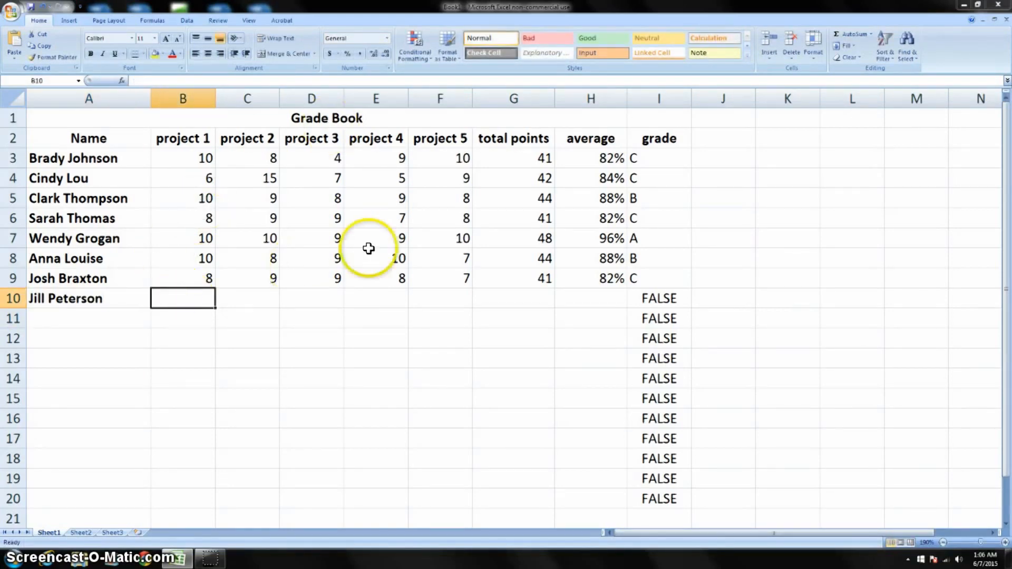
Fill the total points formula from G9 and the average formula from H9 down to row 20
click(520, 279)
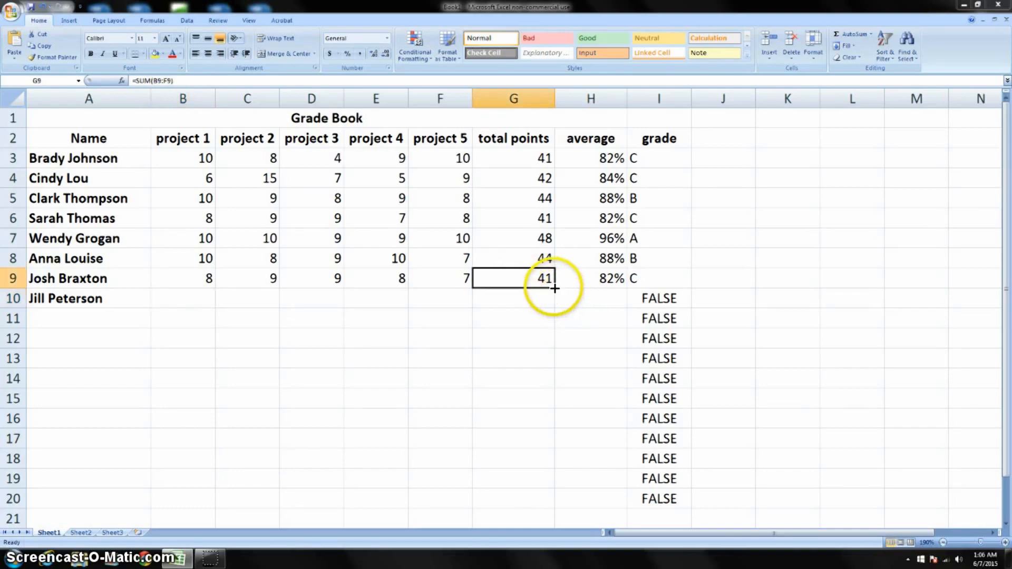
drag(553, 290, 560, 500)
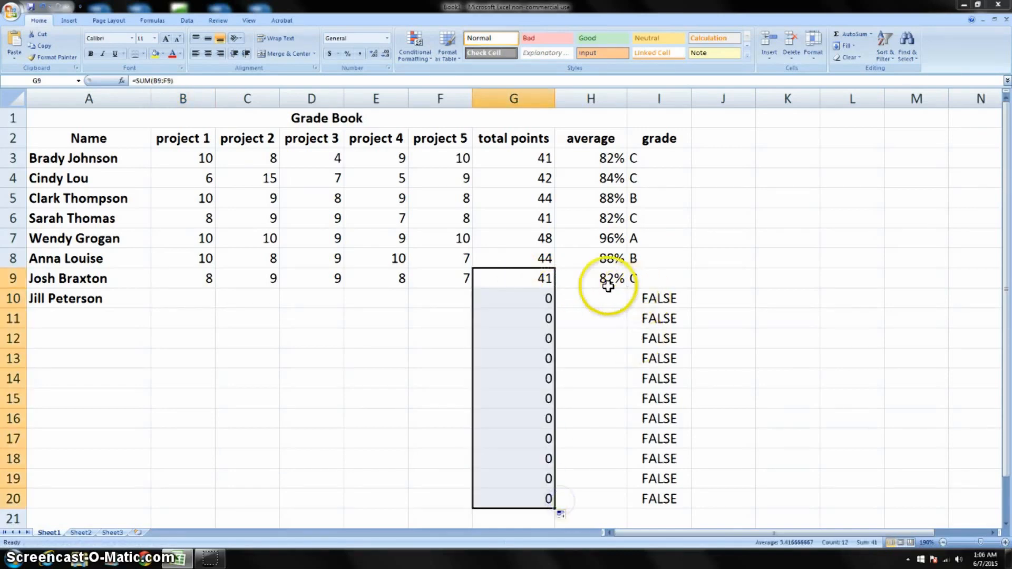
click(606, 281)
drag(627, 289, 619, 499)
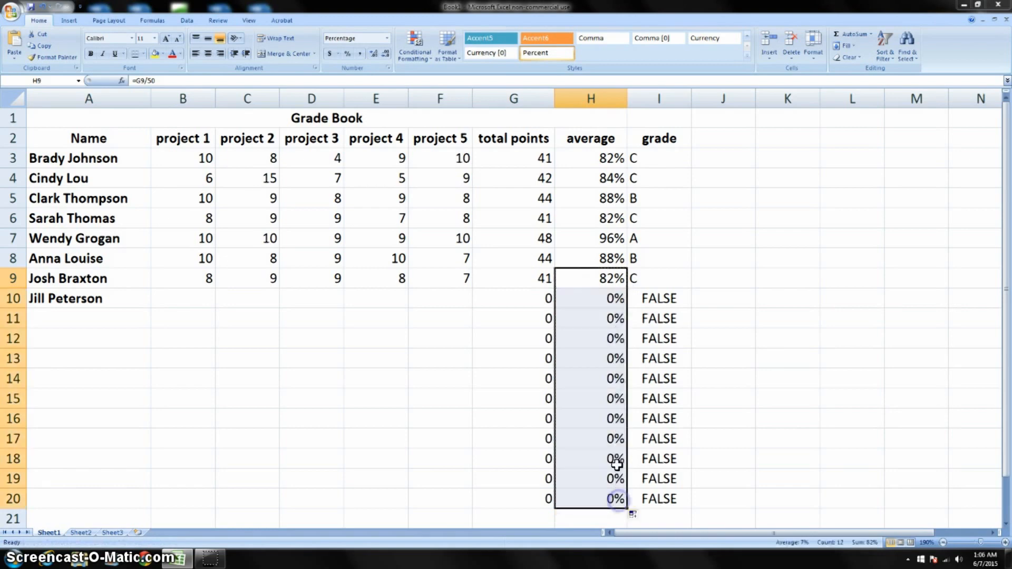
Enter the new student's scores for projects 1 to 5 in row 10: 8, 9, 10, 4 and 9
click(184, 302)
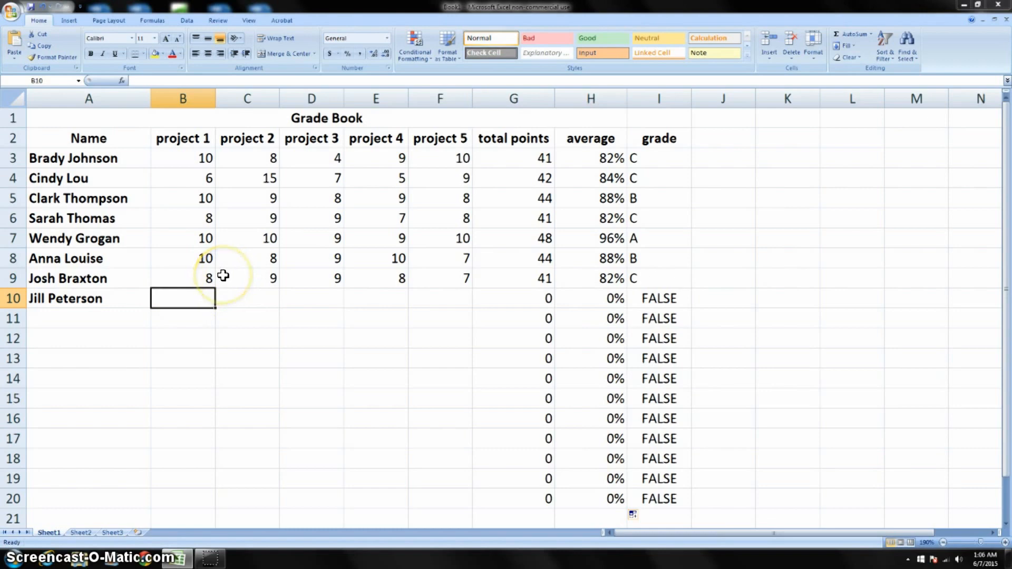
text(8)
key(Return)
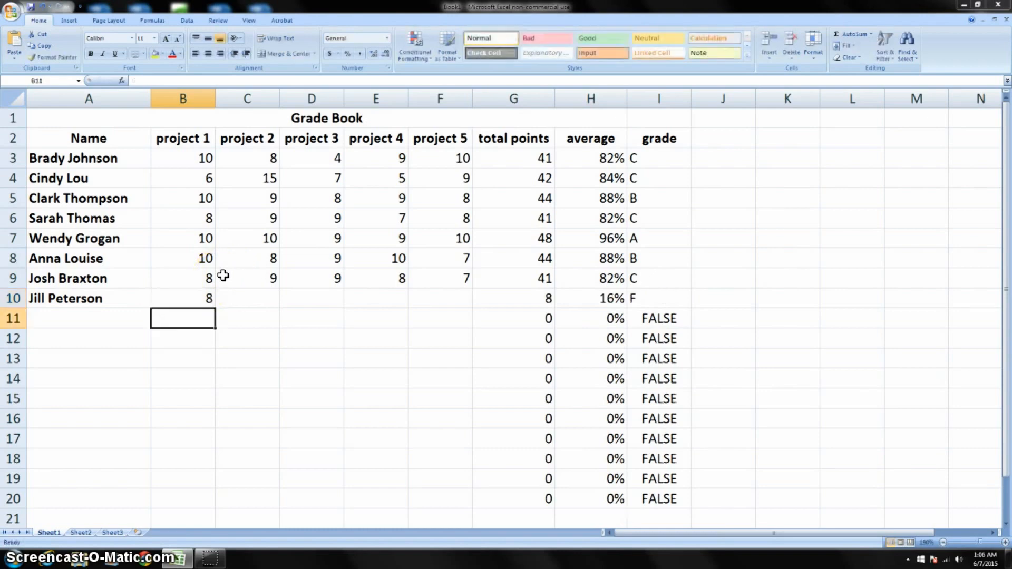
click(256, 308)
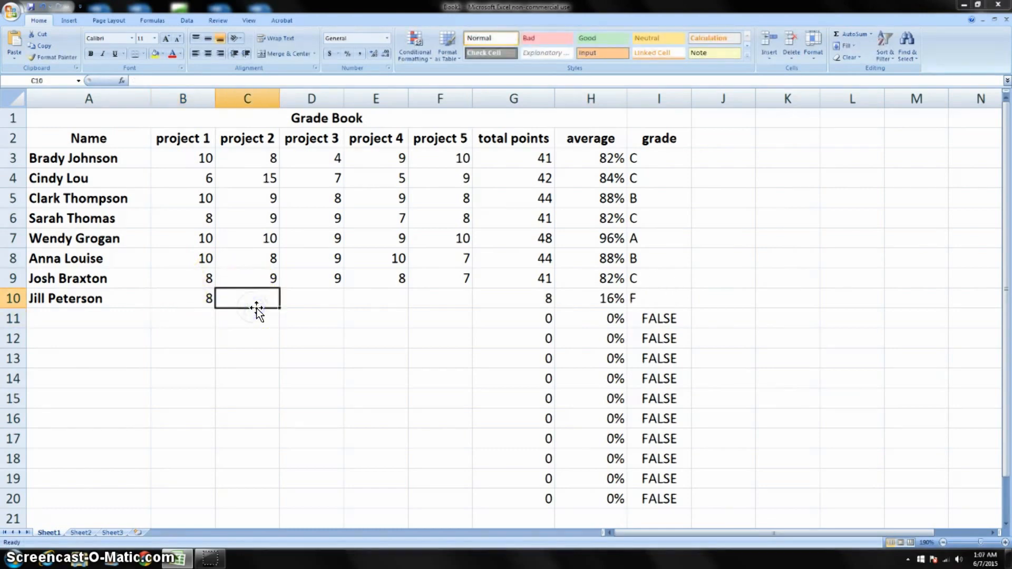
text(9)
key(Return)
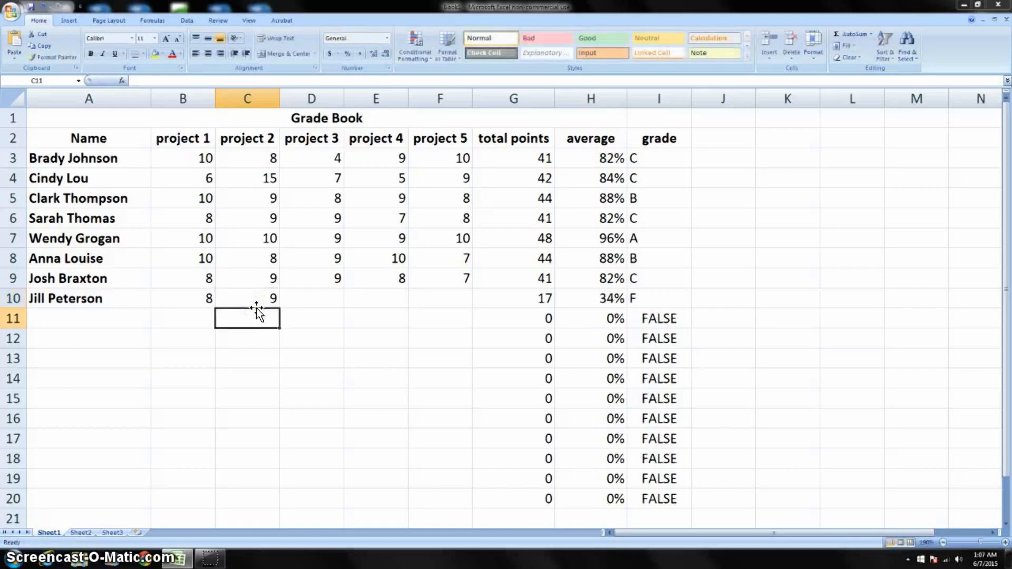
click(314, 296)
text(10)
key(Return)
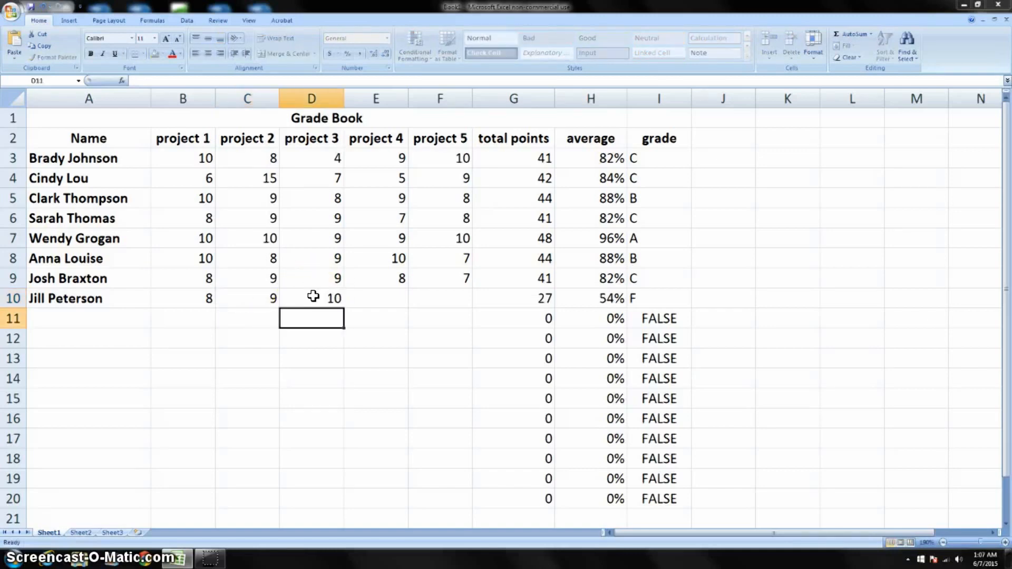
click(366, 297)
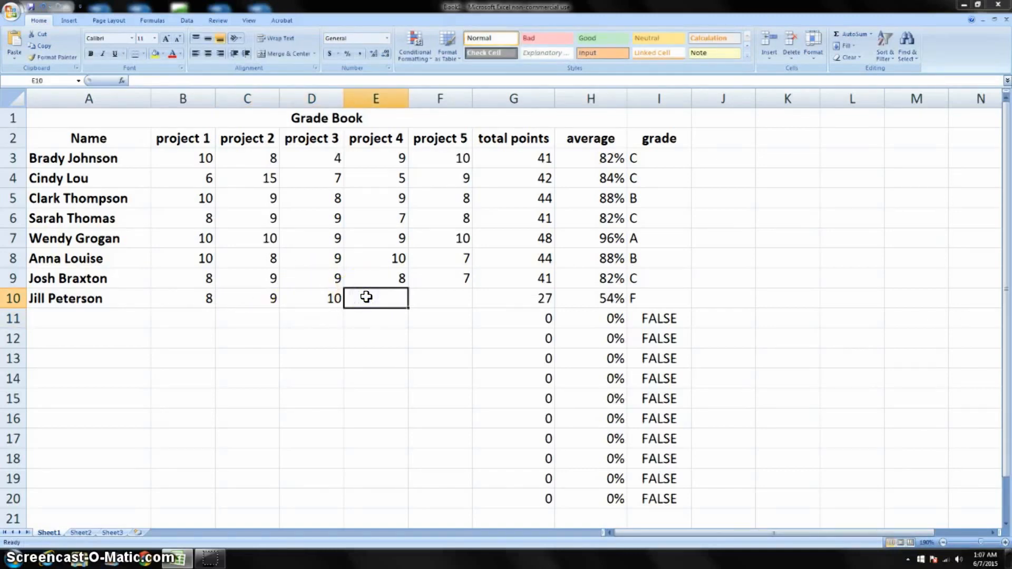
text(4)
key(Return)
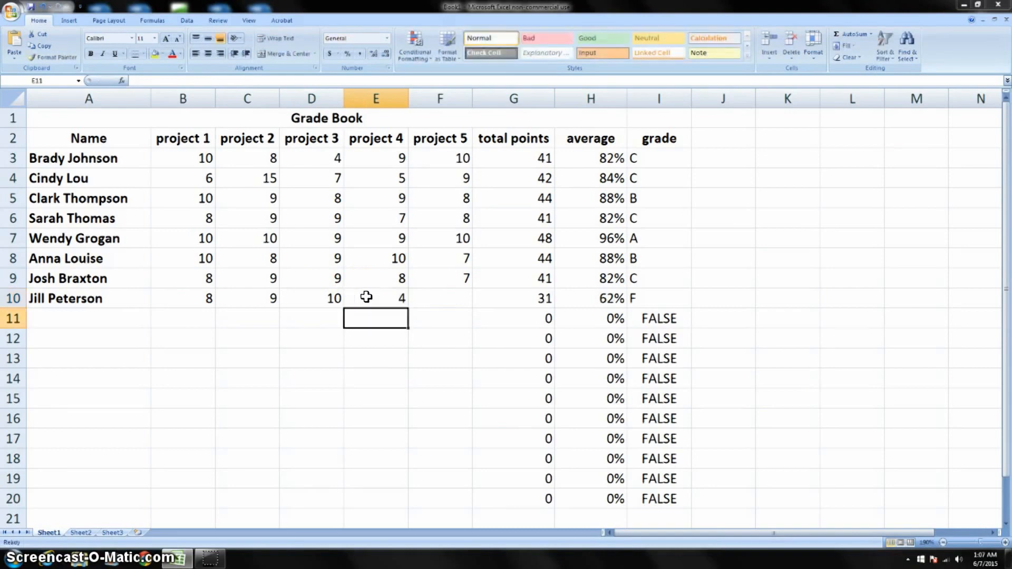
click(455, 303)
text(9)
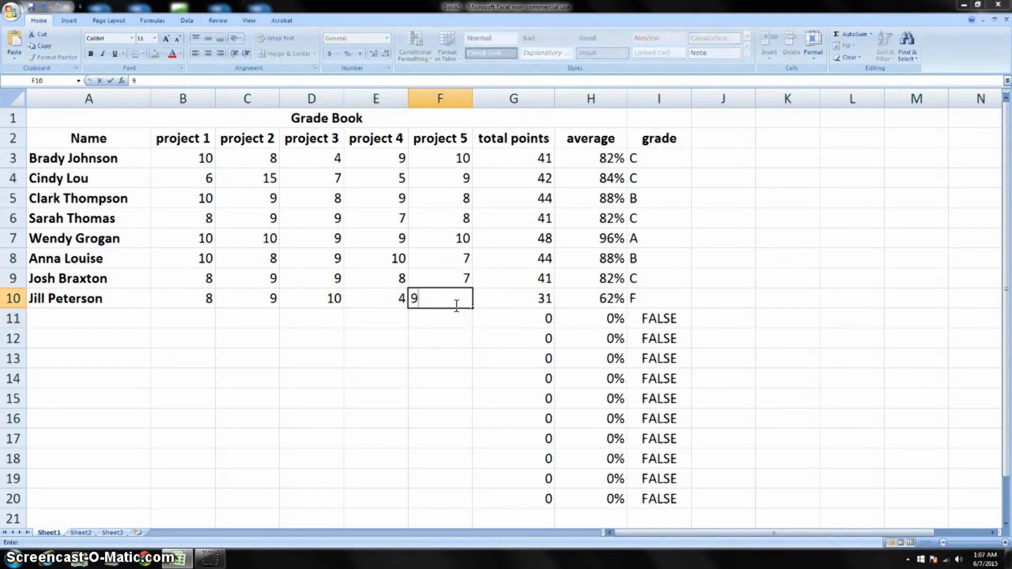
key(Return)
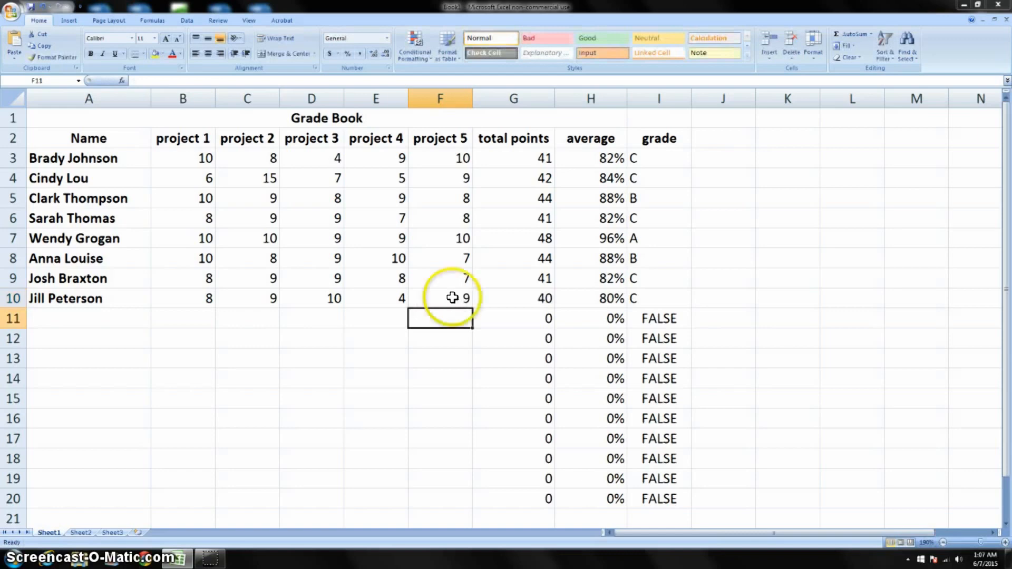